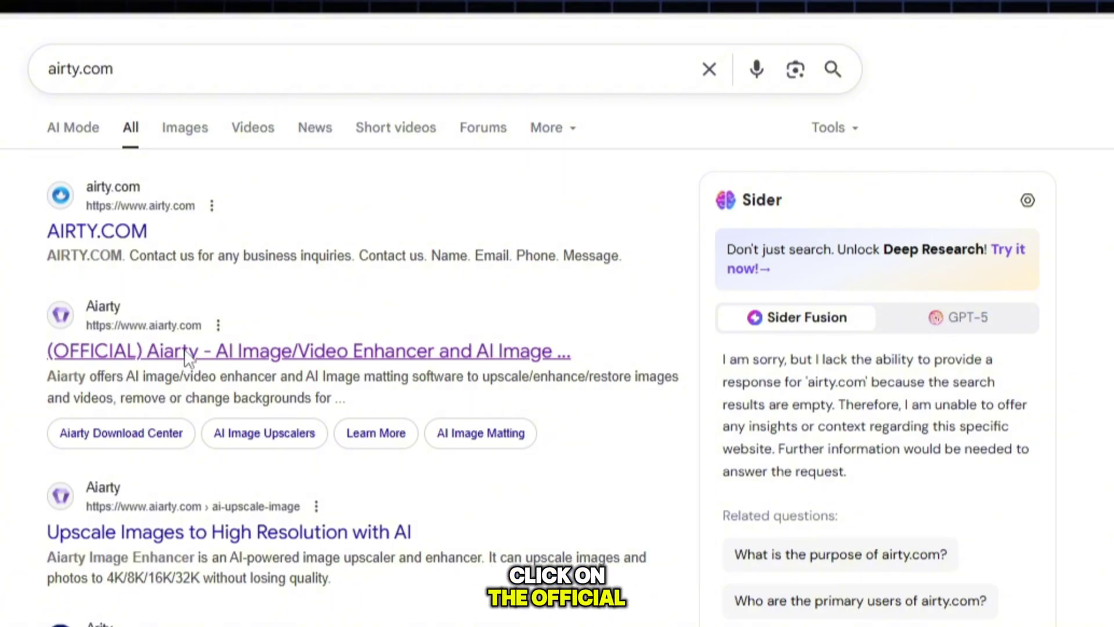
Open the '(OFFICIAL) Aiarty - AI Image/Video Enhancer' result from the airty.com search.
{"action": "left_click", "coordinate": [220, 355]}
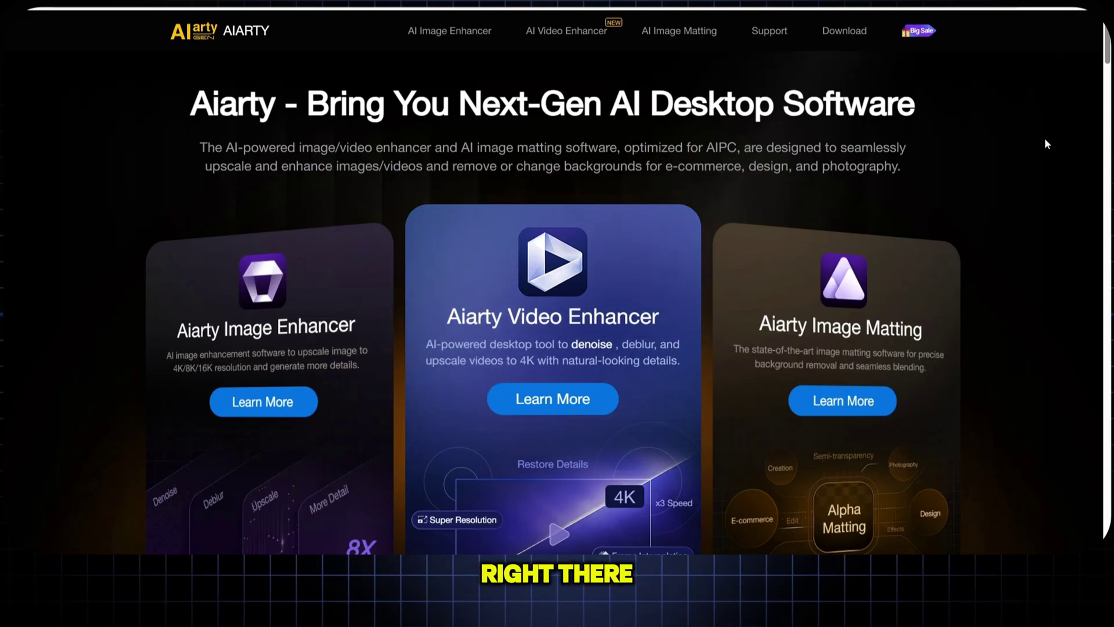
Browse the Aiarty homepage product lineup, then go to the Download Center.
{"action": "scroll", "coordinate": [1045, 140], "scroll_direction": "down", "scroll_amount": 1}
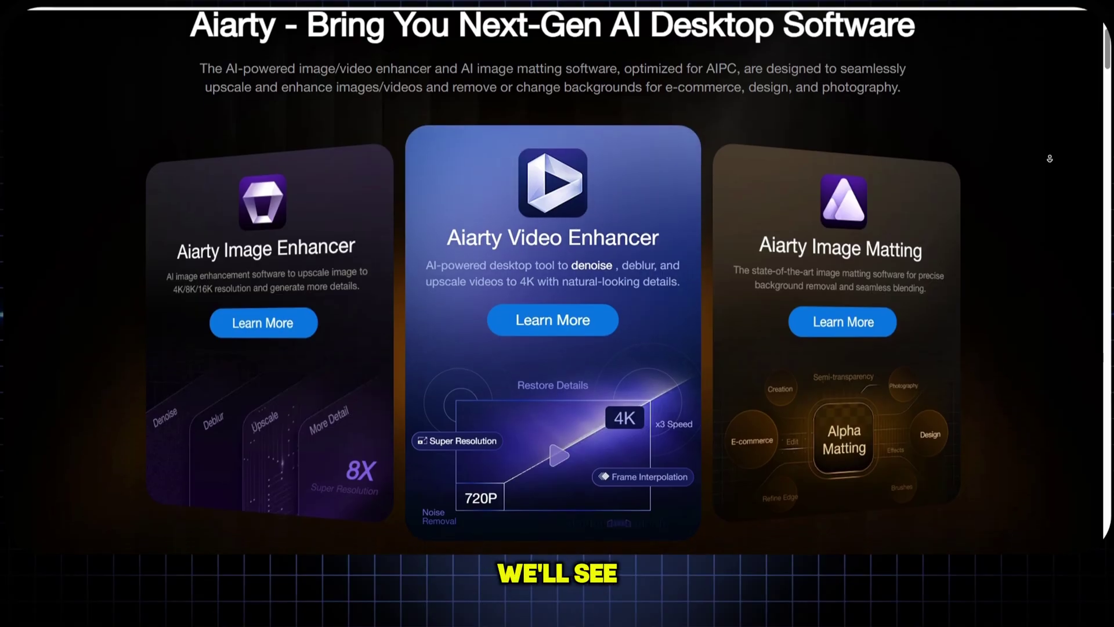
{"action": "scroll", "coordinate": [1049, 157], "scroll_direction": "down", "scroll_amount": 1}
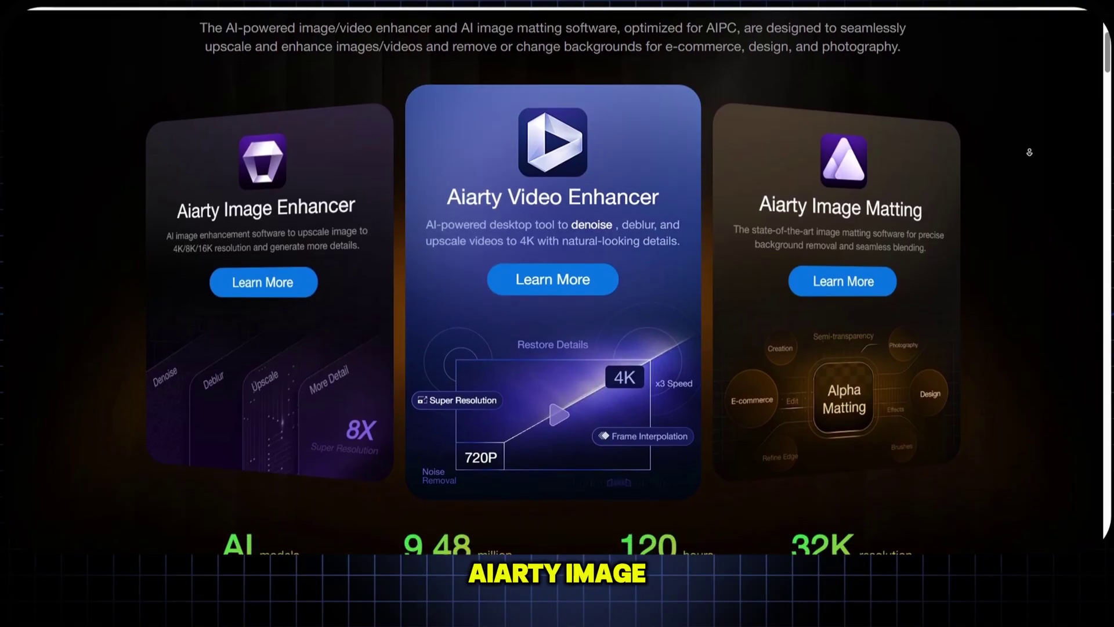
{"action": "scroll", "coordinate": [1028, 152], "scroll_direction": "down", "scroll_amount": 1}
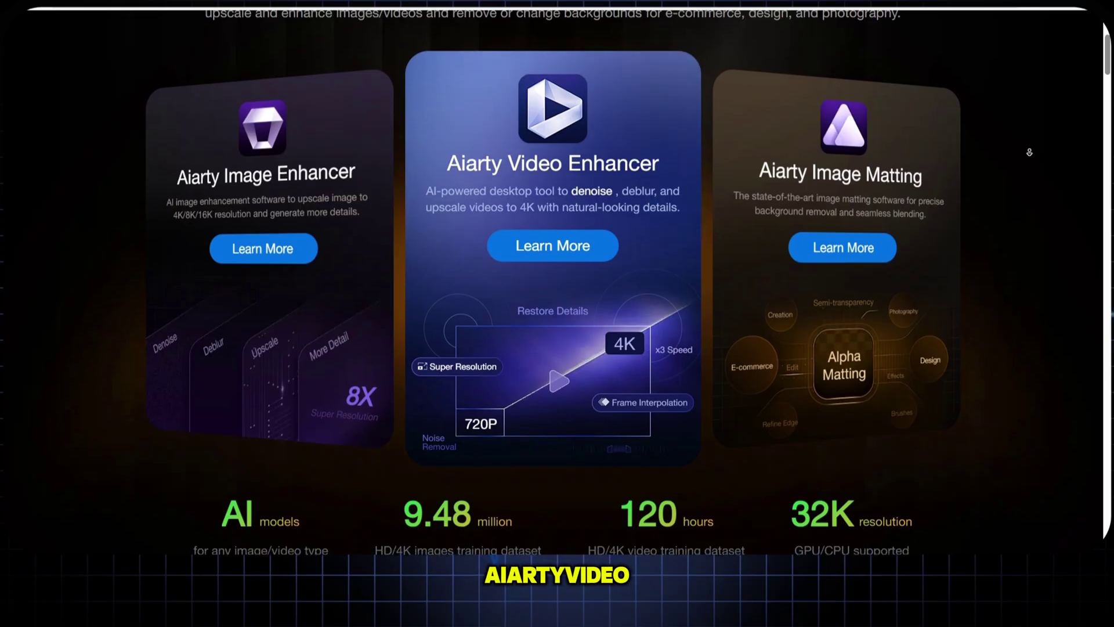
{"action": "scroll", "coordinate": [1029, 152], "scroll_direction": "down", "scroll_amount": 1}
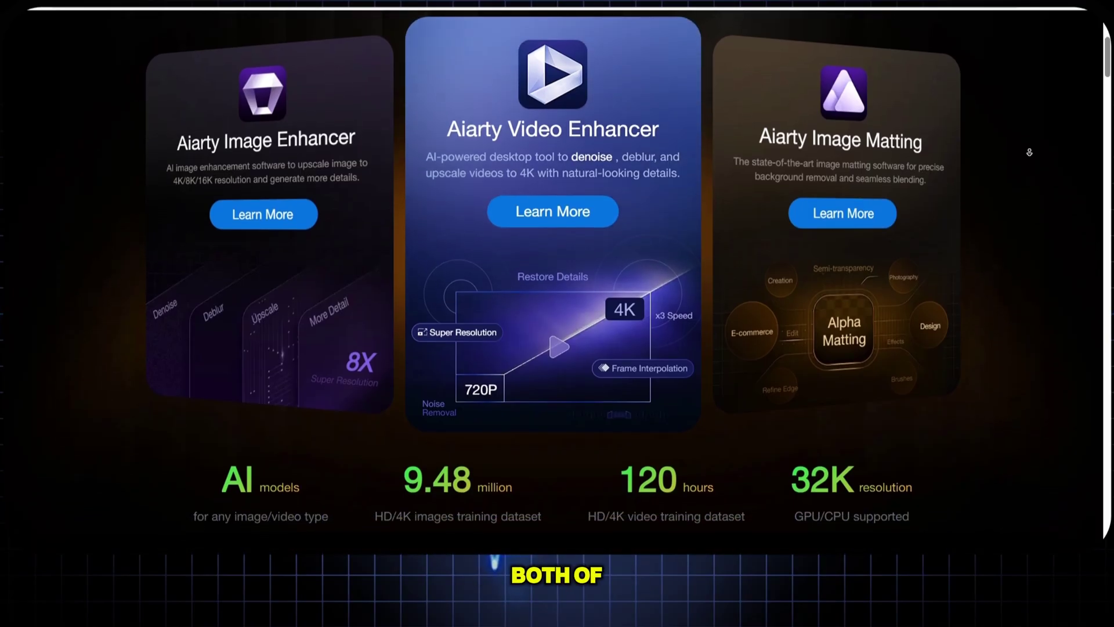
{"action": "scroll", "coordinate": [1029, 152], "scroll_direction": "down", "scroll_amount": 1}
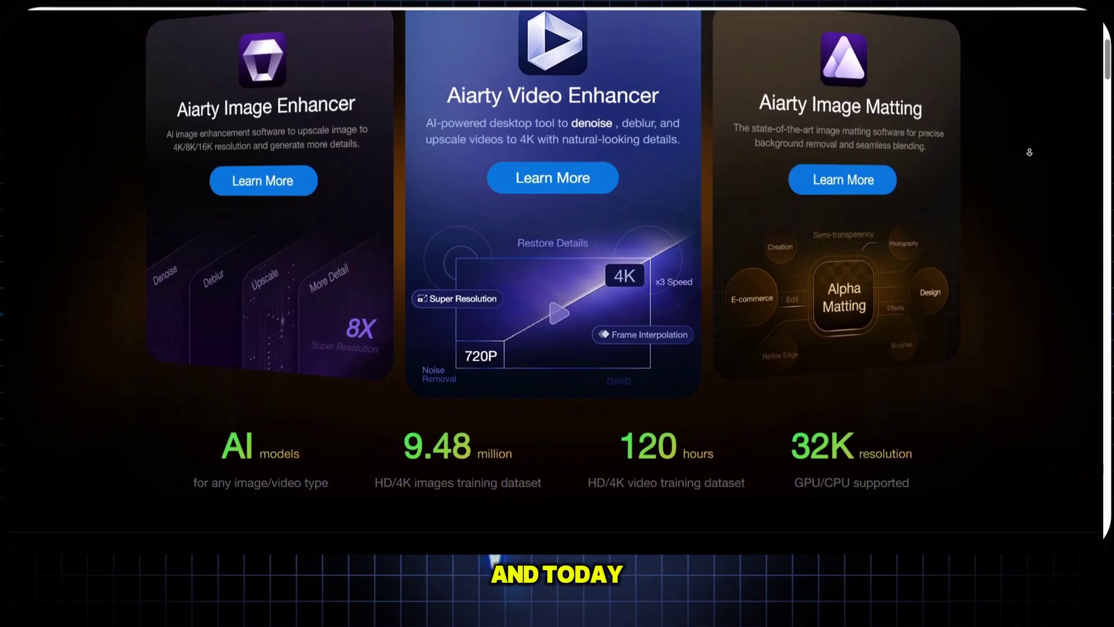
{"action": "scroll", "coordinate": [1029, 152], "scroll_direction": "down", "scroll_amount": 1}
{"action": "scroll", "coordinate": [1028, 152], "scroll_direction": "down", "scroll_amount": 1}
{"action": "scroll", "coordinate": [1029, 152], "scroll_direction": "down", "scroll_amount": 1}
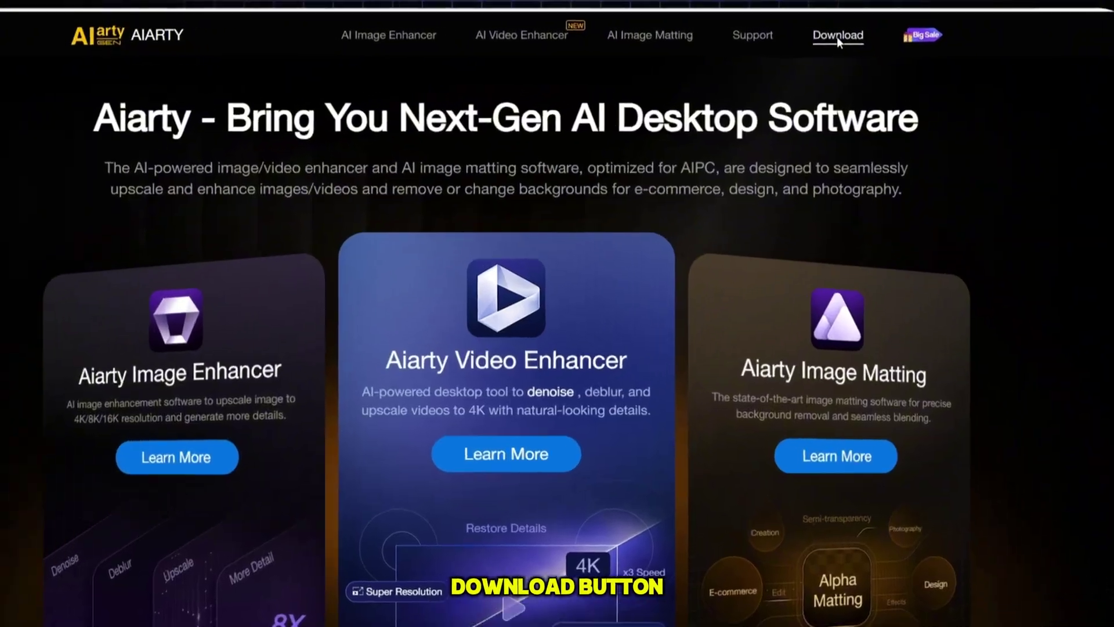
{"action": "left_click", "coordinate": [836, 37]}
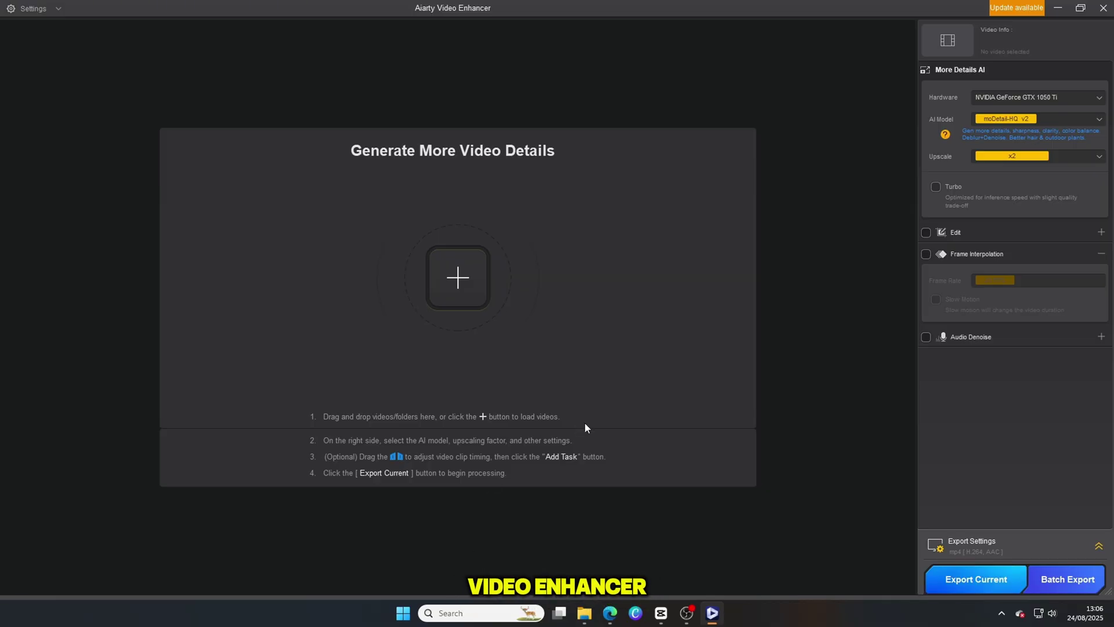
Load the mo video from New folder (2) into the enhancer.
{"action": "left_click", "coordinate": [460, 281]}
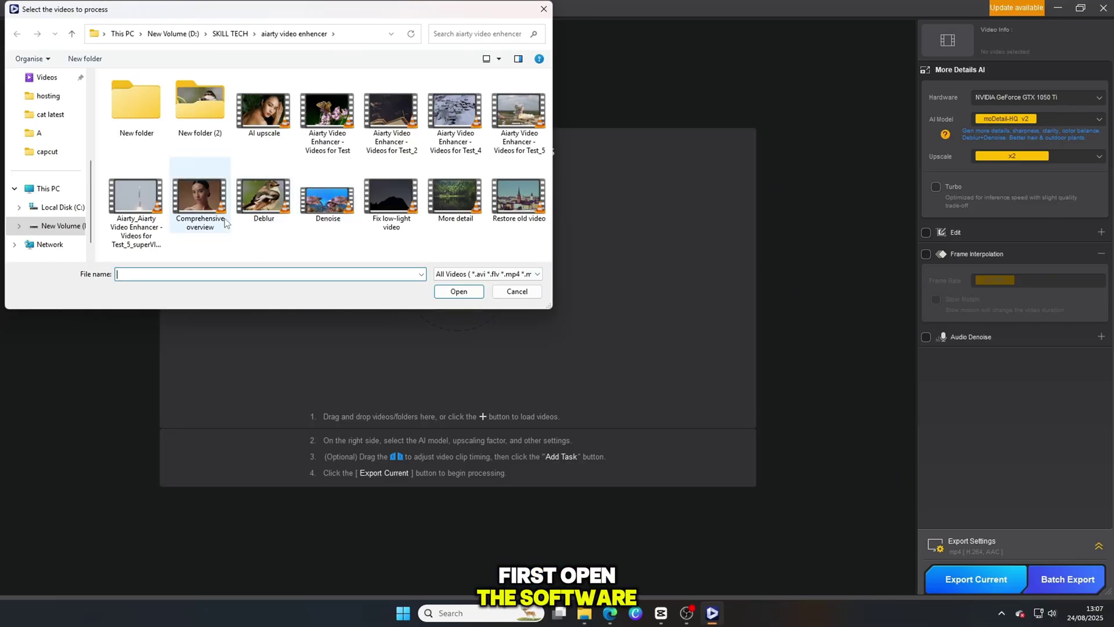
{"action": "double_click", "coordinate": [199, 110]}
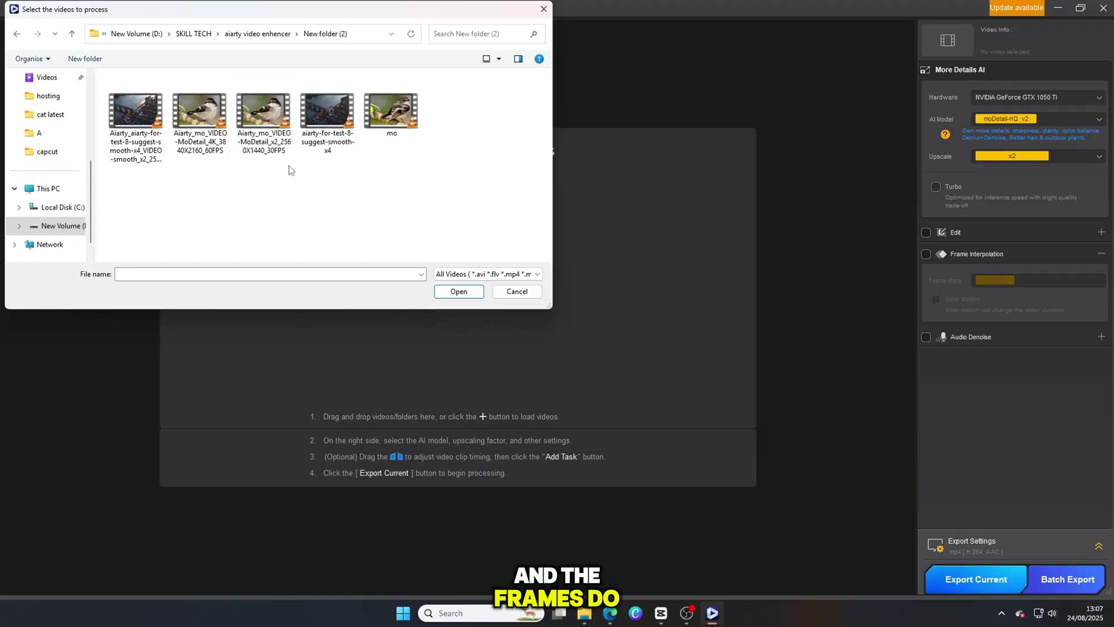
{"action": "double_click", "coordinate": [392, 133]}
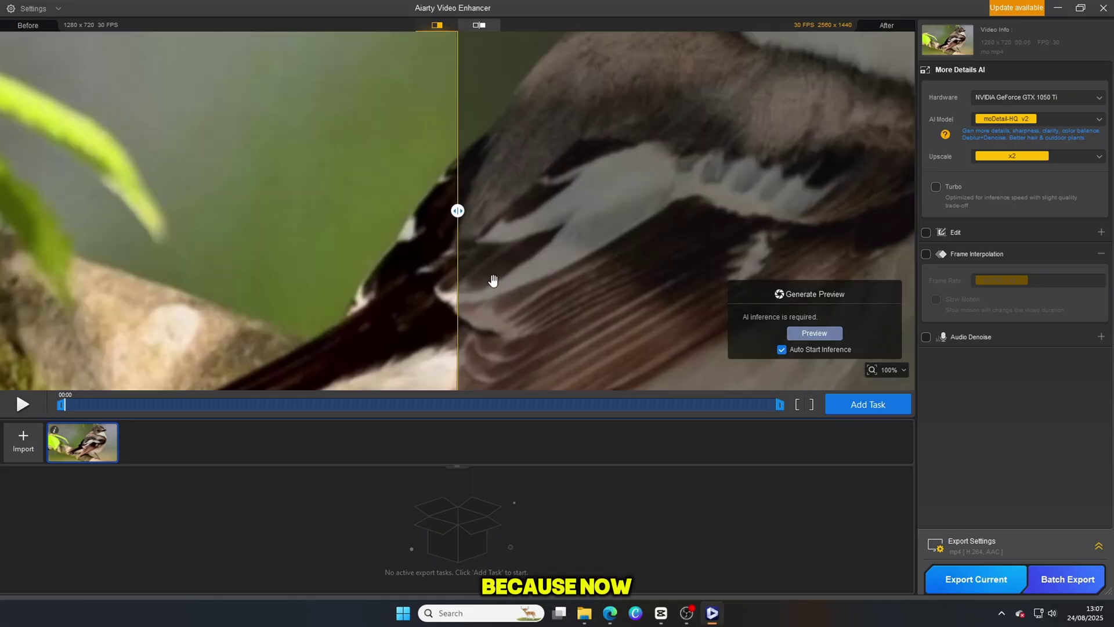
Keep GTX 1050 Ti hardware and the moDetail-HQ v2 model, and upscale to 4K (UHD).
{"action": "scroll", "coordinate": [493, 278], "scroll_direction": "down", "scroll_amount": 5}
{"action": "left_click_drag", "start_coordinate": [525, 259], "coordinate": [542, 229]}
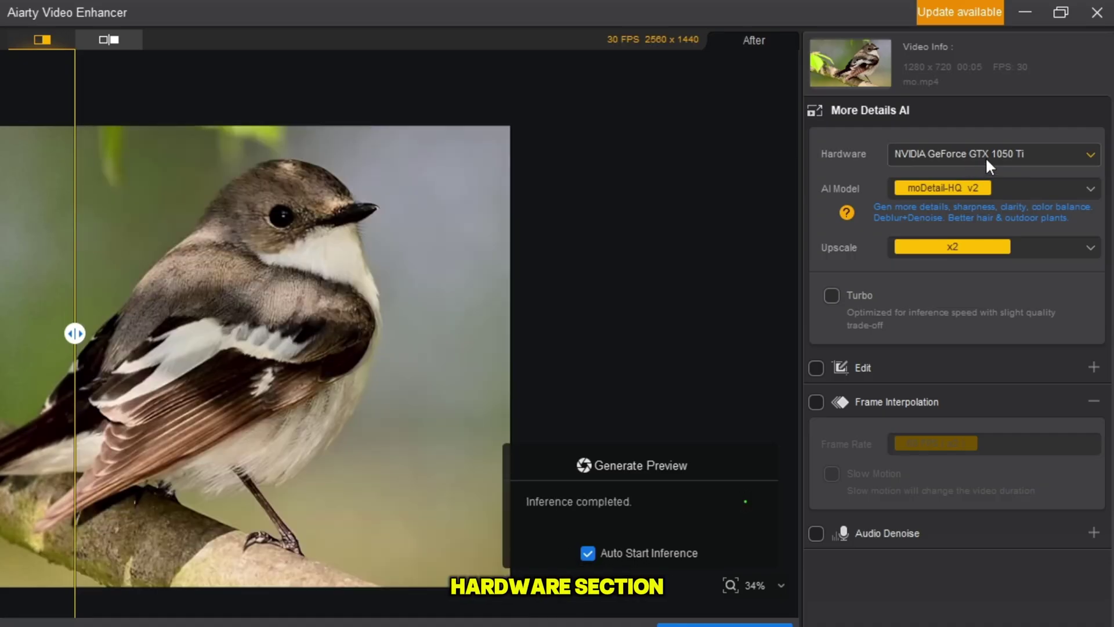
{"action": "left_click", "coordinate": [985, 157]}
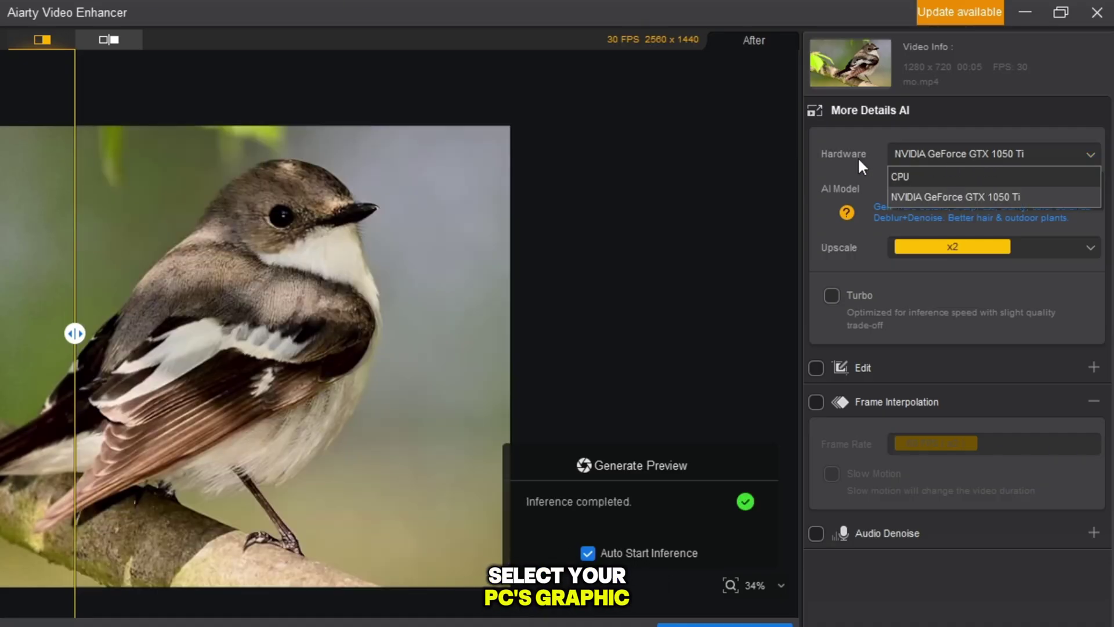
{"action": "left_click", "coordinate": [927, 195]}
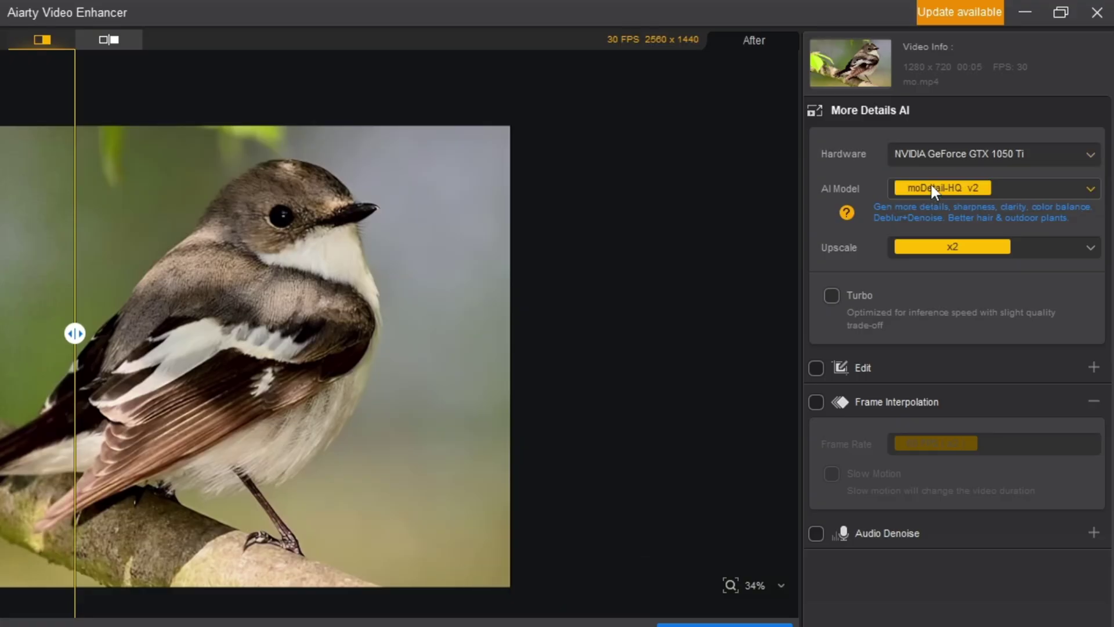
{"action": "left_click", "coordinate": [1021, 190]}
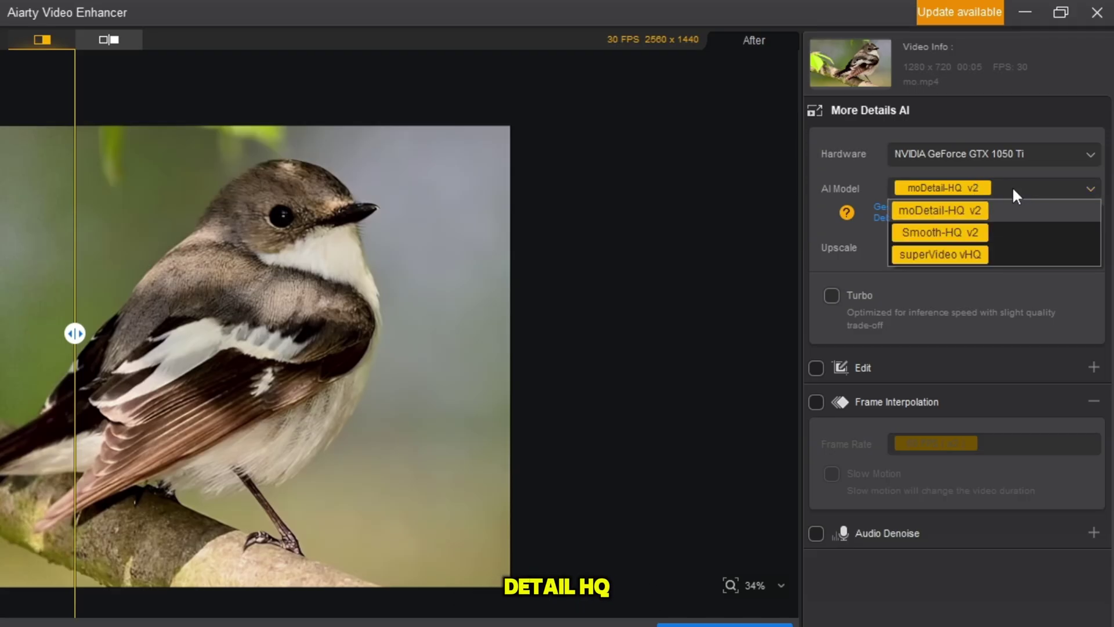
{"action": "left_click", "coordinate": [931, 213]}
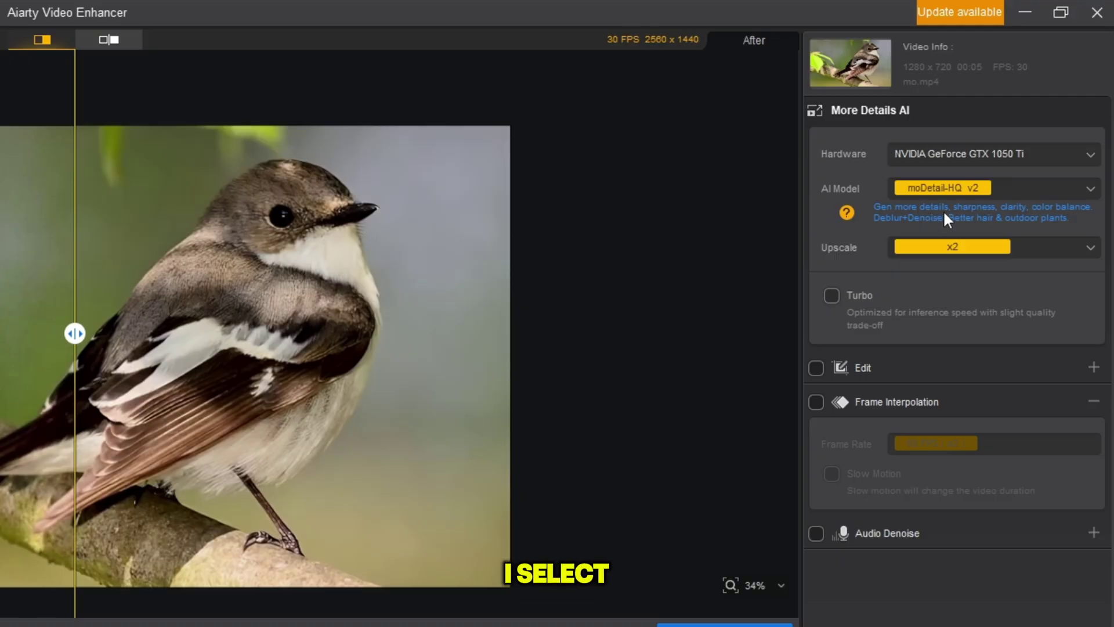
{"action": "left_click", "coordinate": [1067, 248]}
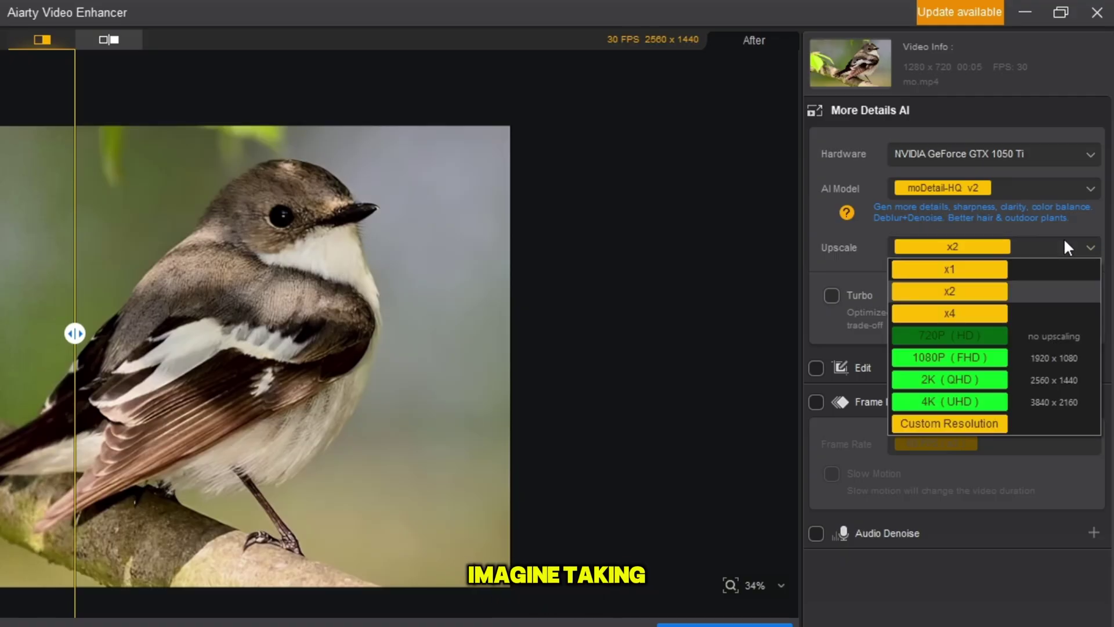
{"action": "left_click", "coordinate": [928, 406]}
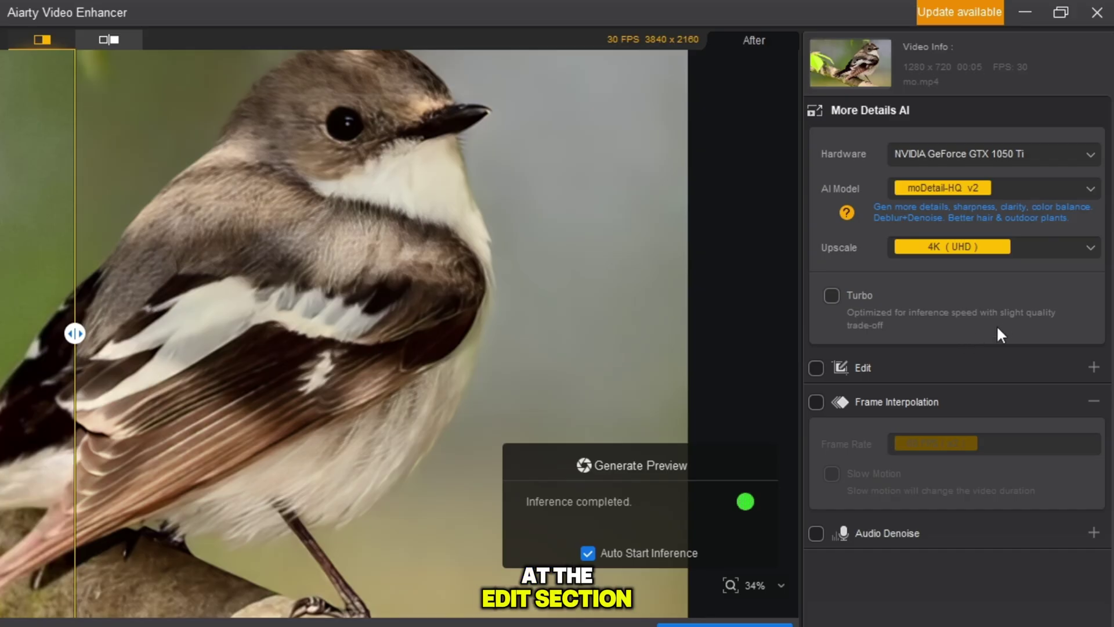
Toggle the editing options on and off, then collapse them.
{"action": "left_click", "coordinate": [905, 369]}
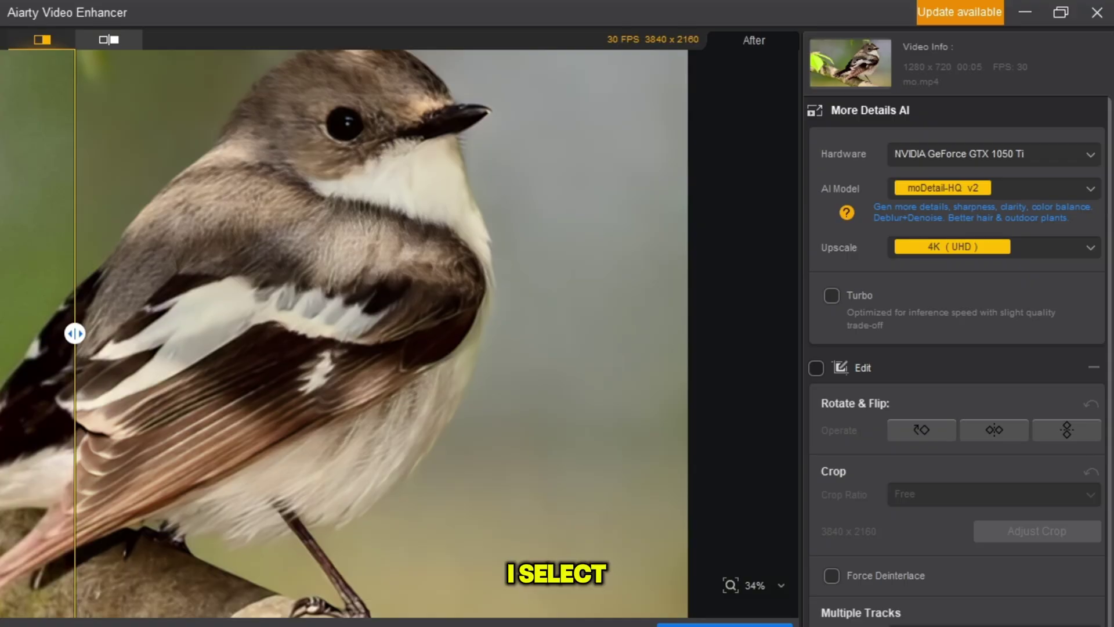
{"action": "left_click", "coordinate": [866, 372]}
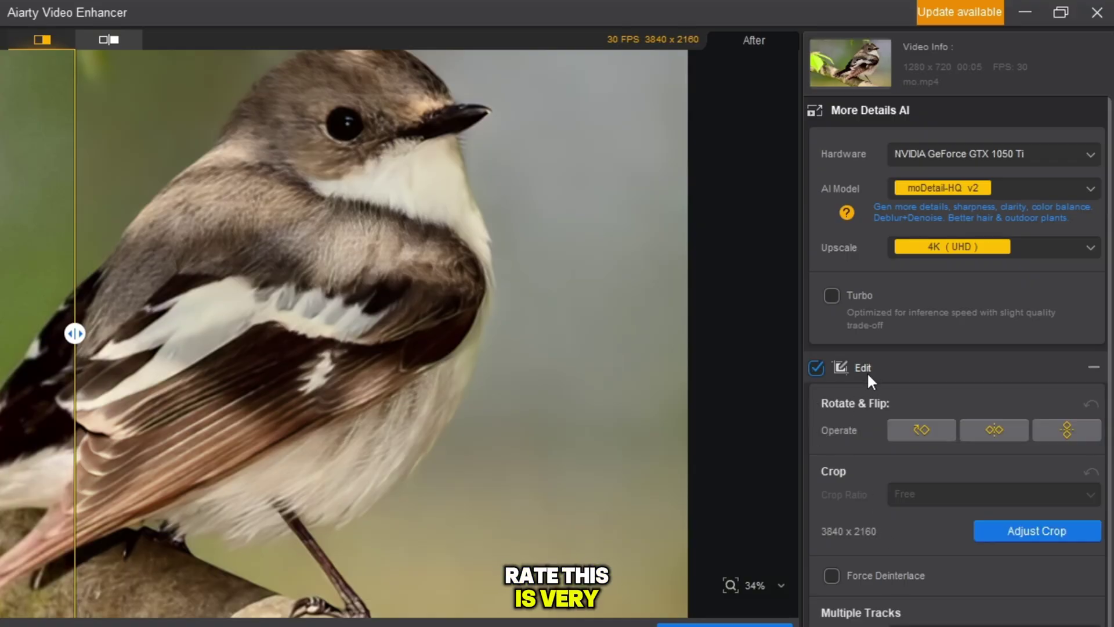
{"action": "left_click", "coordinate": [858, 371]}
{"action": "left_click", "coordinate": [821, 365]}
Enable frame interpolation at 60 FPS (x2) and export the current bird clip.
{"action": "left_click", "coordinate": [873, 406]}
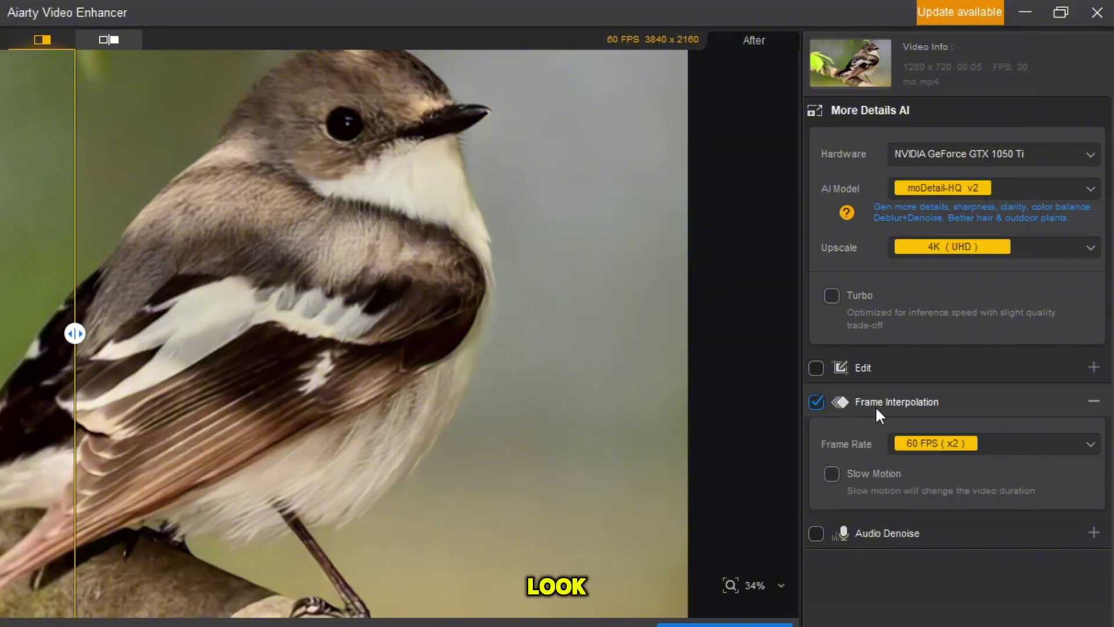
{"action": "left_click", "coordinate": [994, 442]}
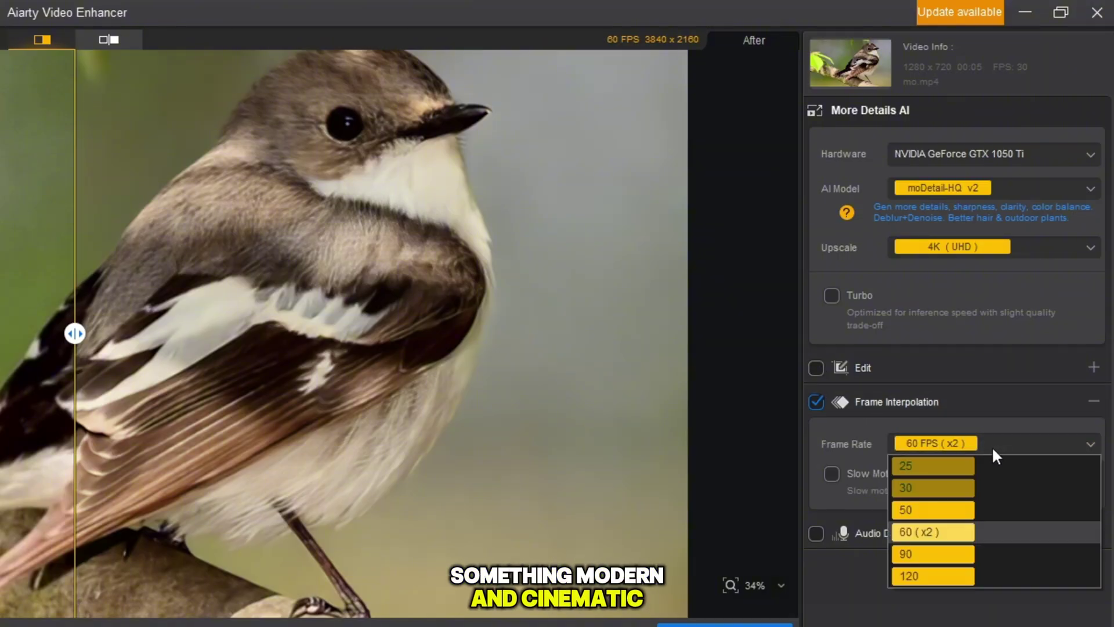
{"action": "left_click", "coordinate": [931, 529]}
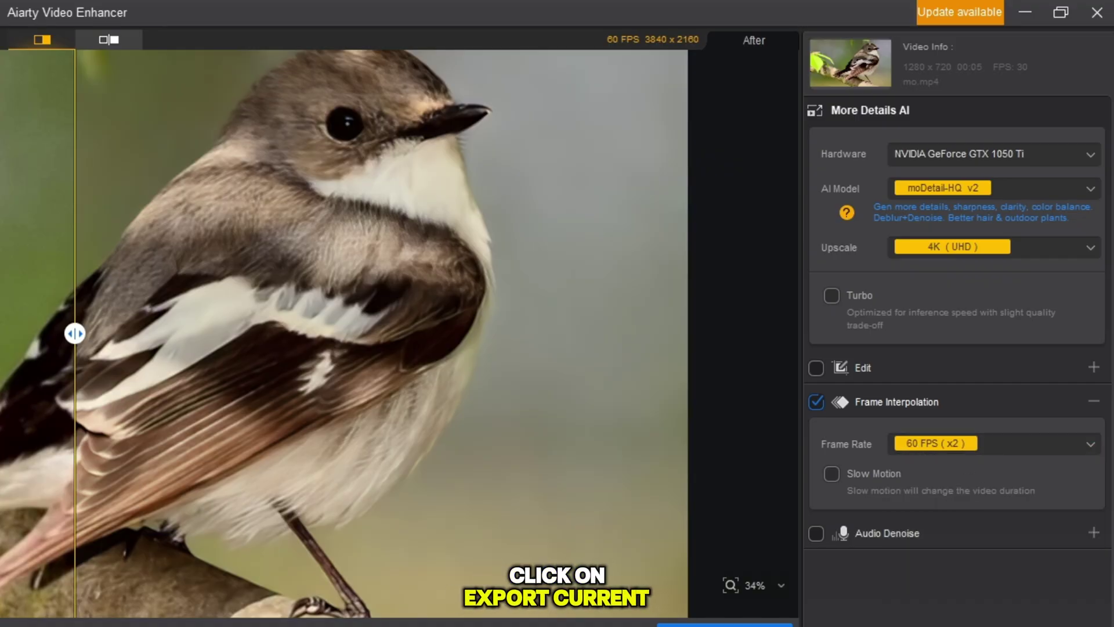
{"action": "left_click", "coordinate": [951, 579]}
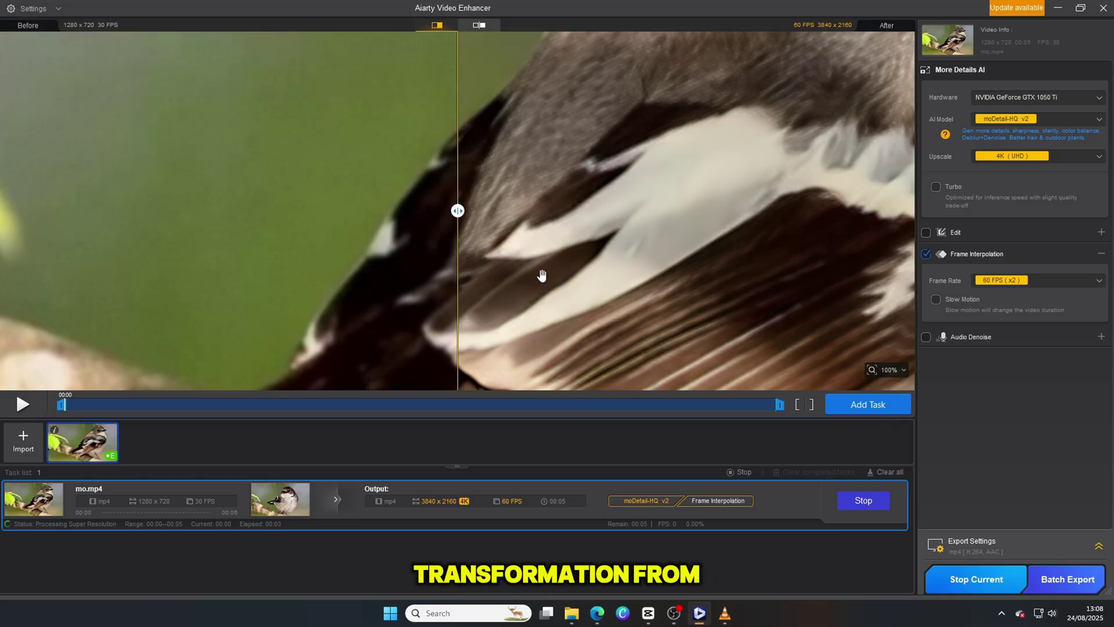
Zoom the preview out to about 31% and drag the divider to compare before and after.
{"action": "scroll", "coordinate": [467, 257], "scroll_direction": "down", "scroll_amount": 2}
{"action": "scroll", "coordinate": [468, 257], "scroll_direction": "down", "scroll_amount": 4}
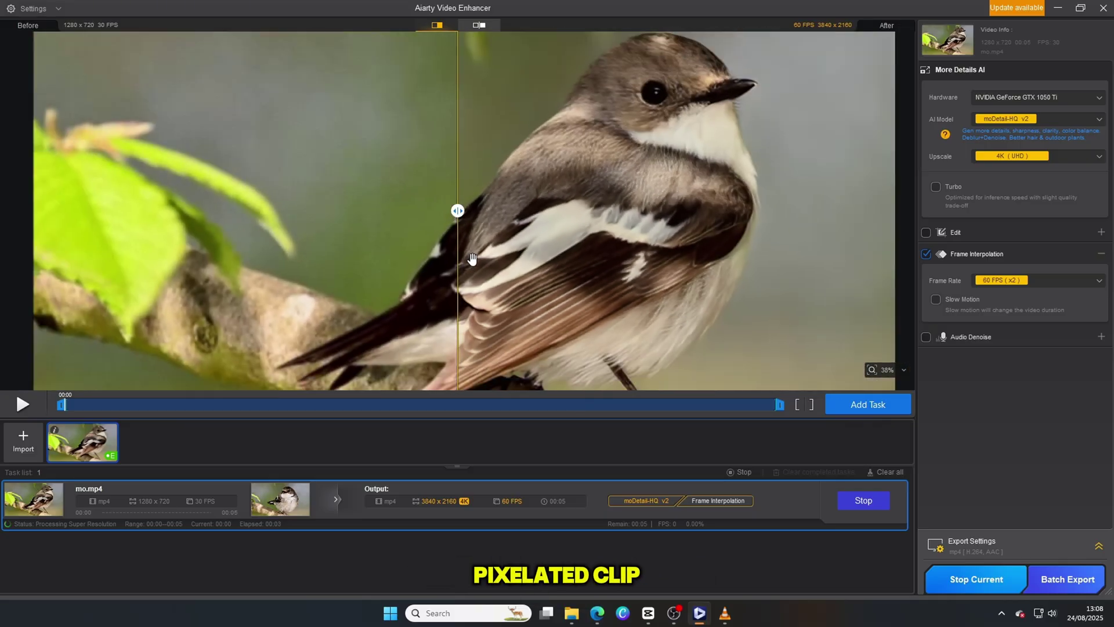
{"action": "scroll", "coordinate": [464, 247], "scroll_direction": "down", "scroll_amount": 1}
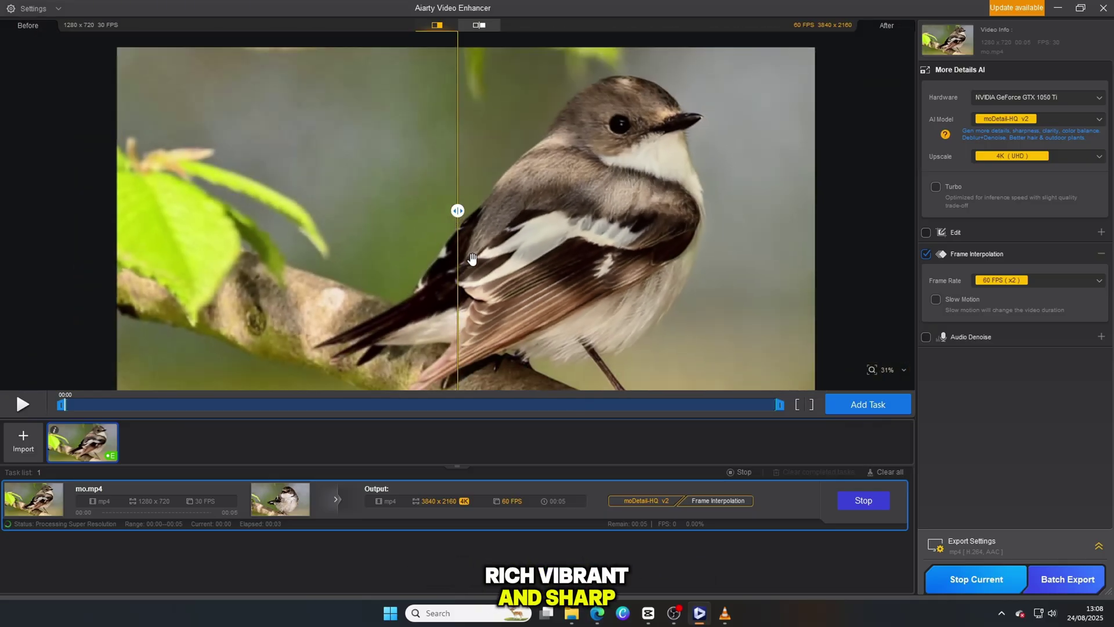
{"action": "left_click_drag", "start_coordinate": [456, 211], "coordinate": [182, 210]}
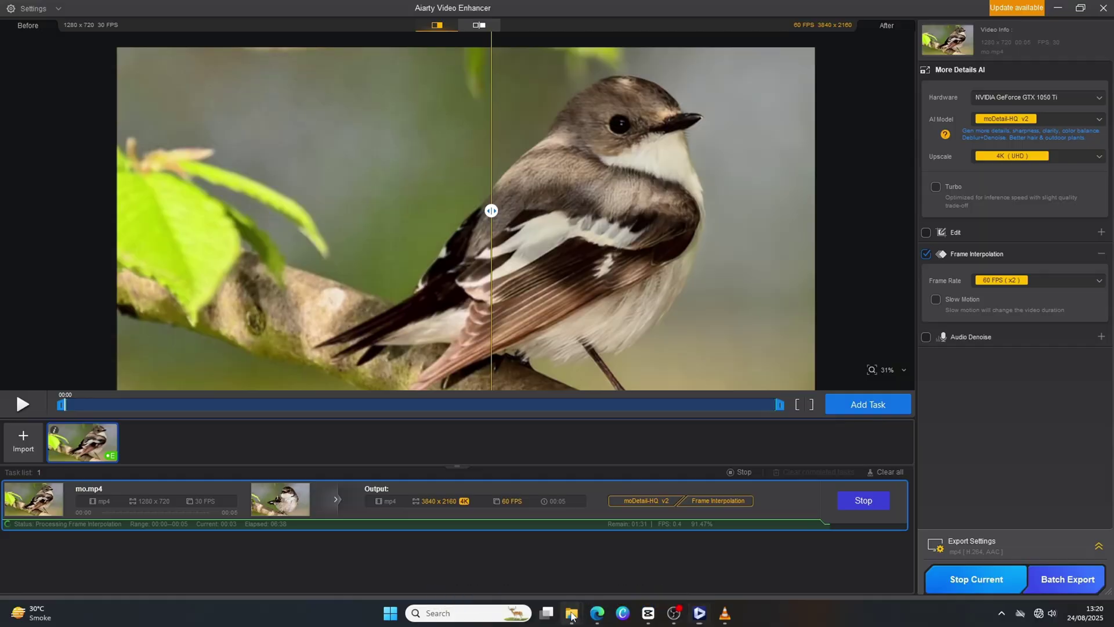
{"action": "mouse_move", "coordinate": [587, 610]}
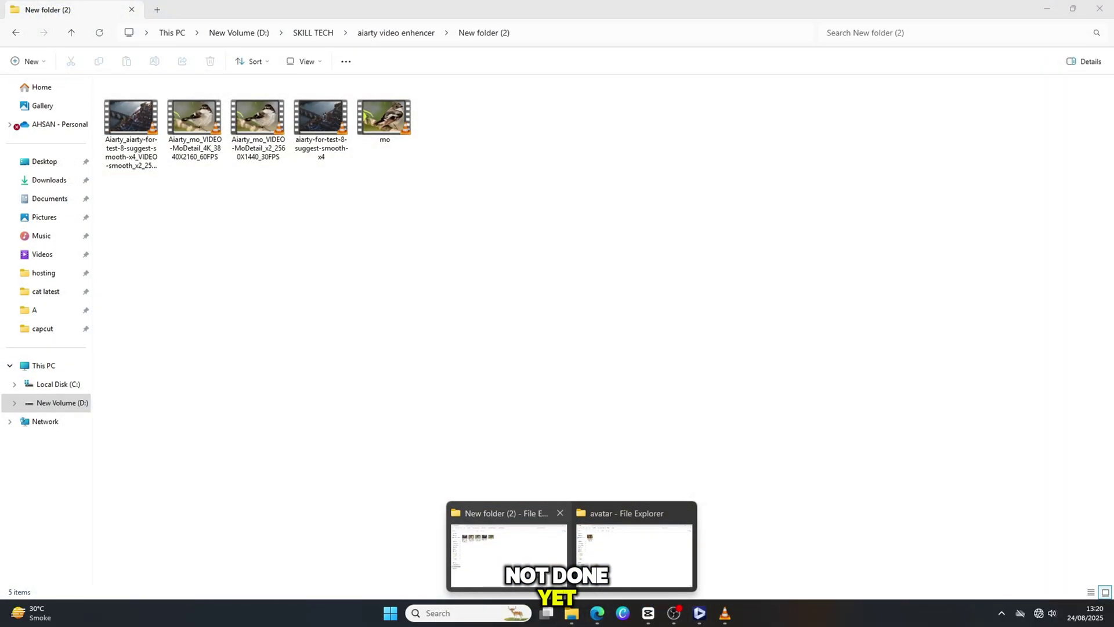
Give the city clip the Smooth-HQ v2 model, 4K (UHD) upscale and 60 FPS interpolation.
{"action": "left_click", "coordinate": [548, 577]}
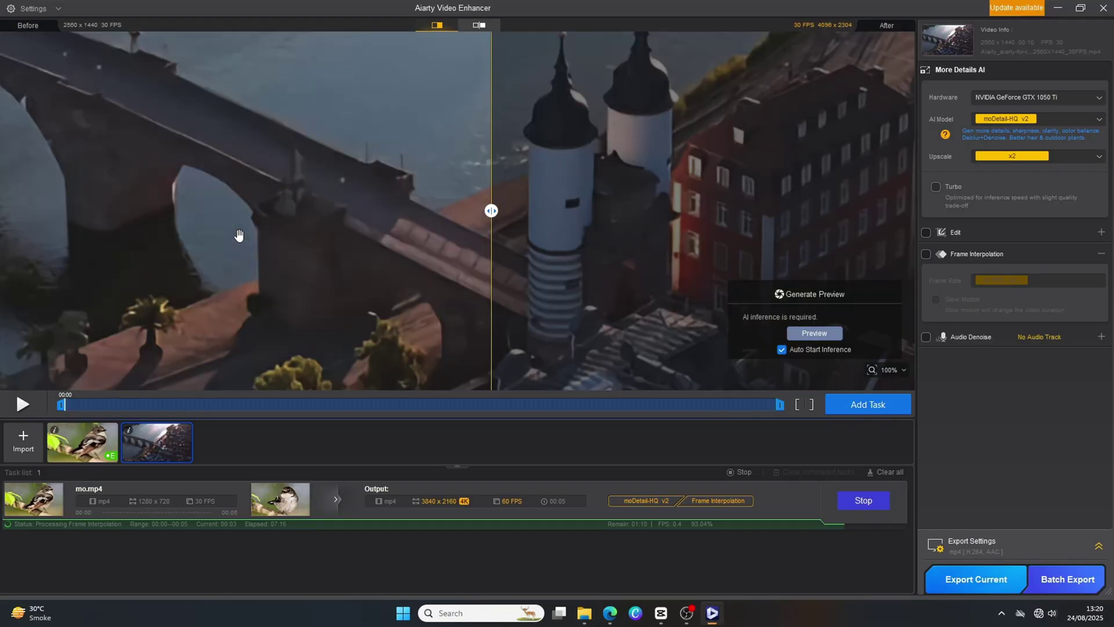
{"action": "left_click_drag", "start_coordinate": [491, 211], "coordinate": [572, 210]}
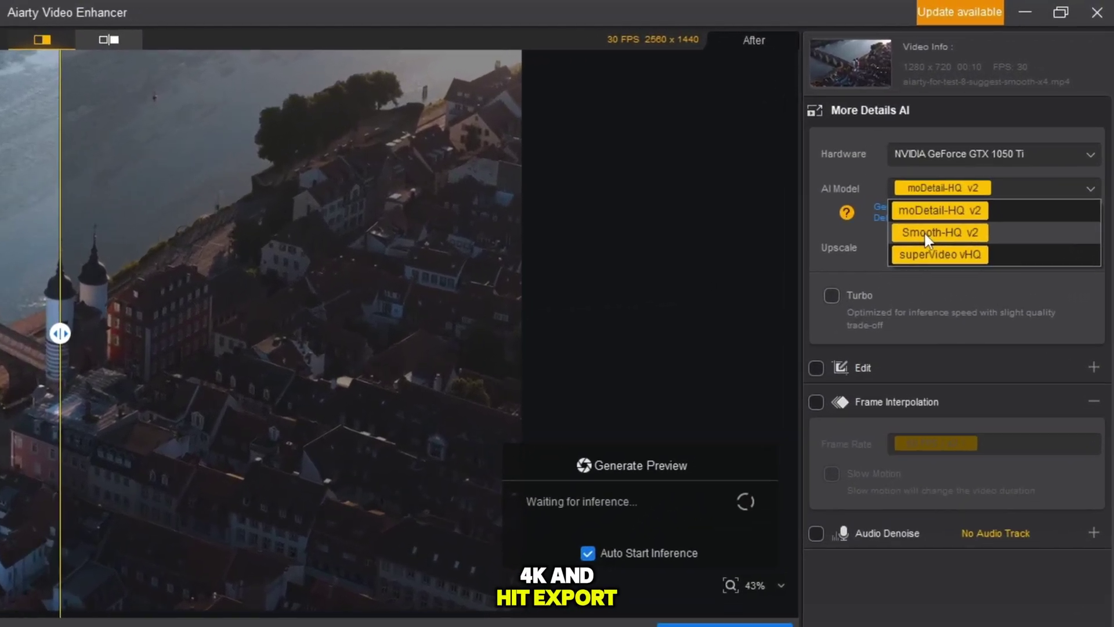
{"action": "left_click", "coordinate": [927, 239]}
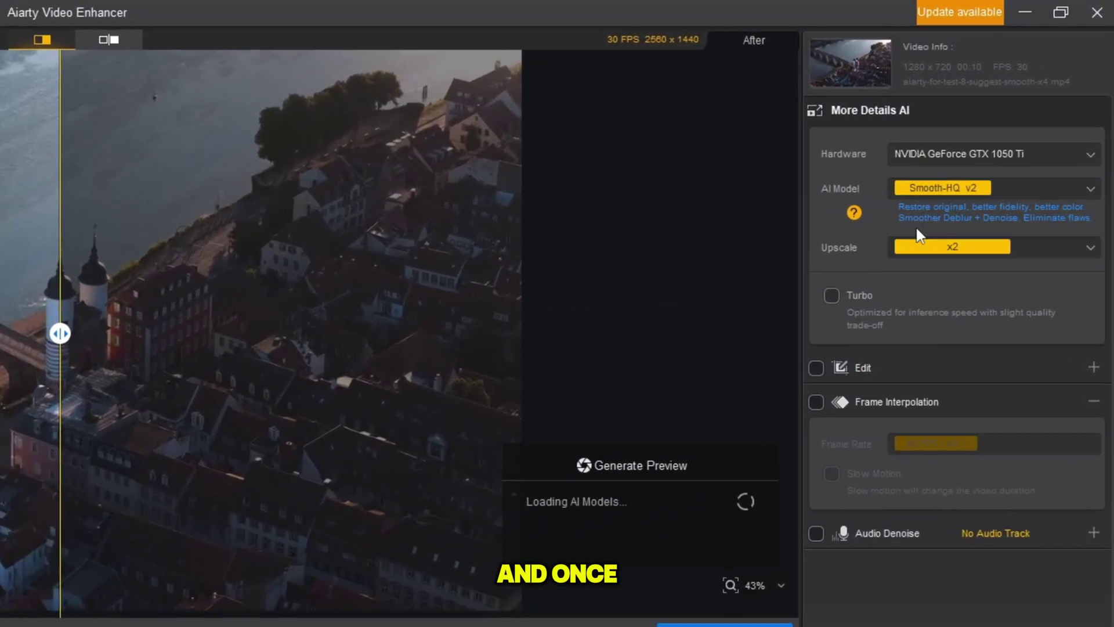
{"action": "left_click", "coordinate": [1034, 244]}
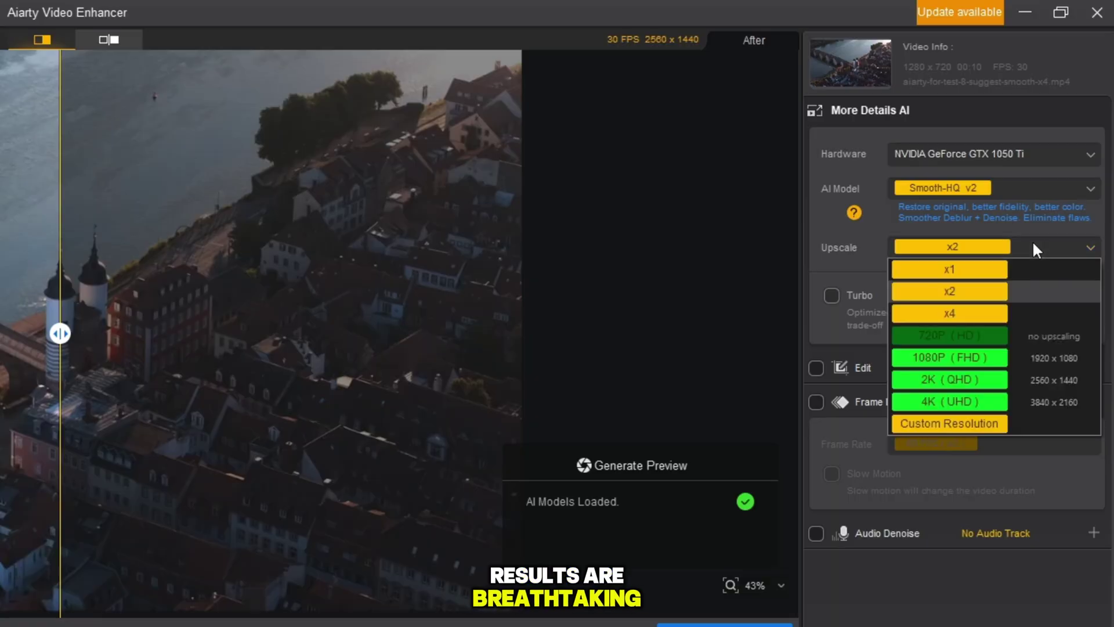
{"action": "left_click", "coordinate": [934, 394]}
{"action": "left_click", "coordinate": [815, 402]}
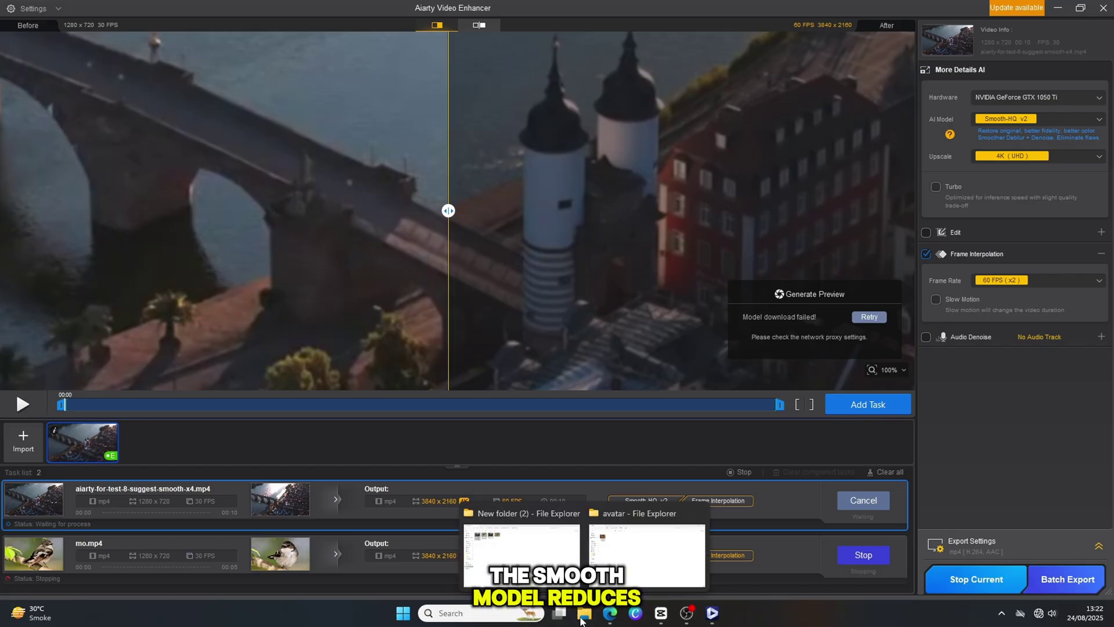
{"action": "left_click", "coordinate": [522, 554]}
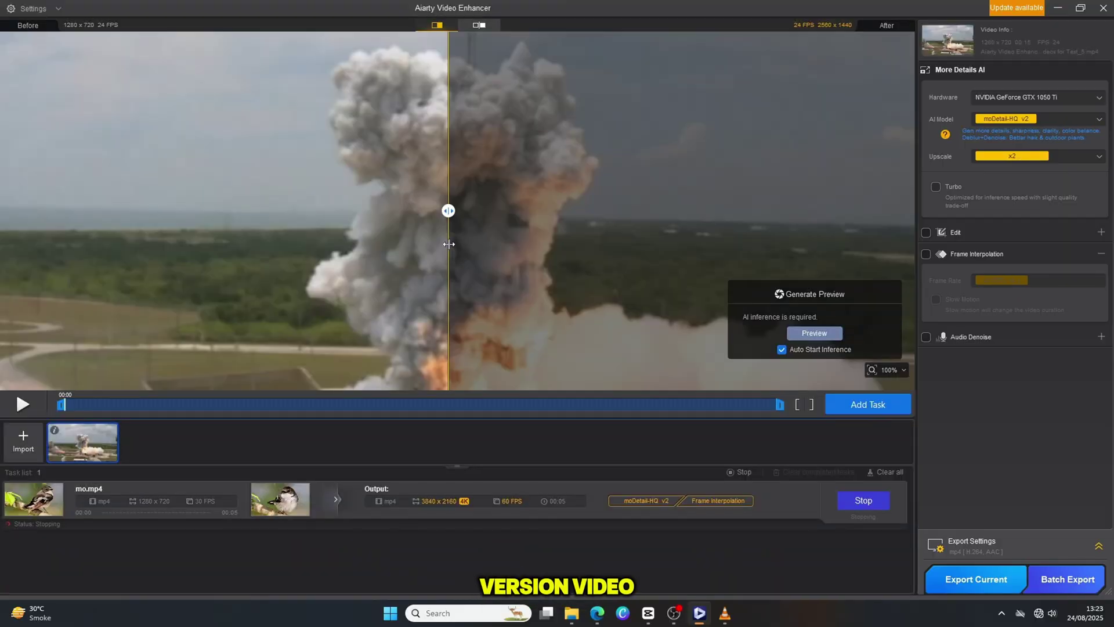
Switch the launch clip to superVideo vHQ, keep x2 upscale, and enable frame interpolation.
{"action": "scroll", "coordinate": [448, 243], "scroll_direction": "down", "scroll_amount": 5}
{"action": "scroll", "coordinate": [487, 249], "scroll_direction": "up", "scroll_amount": 2}
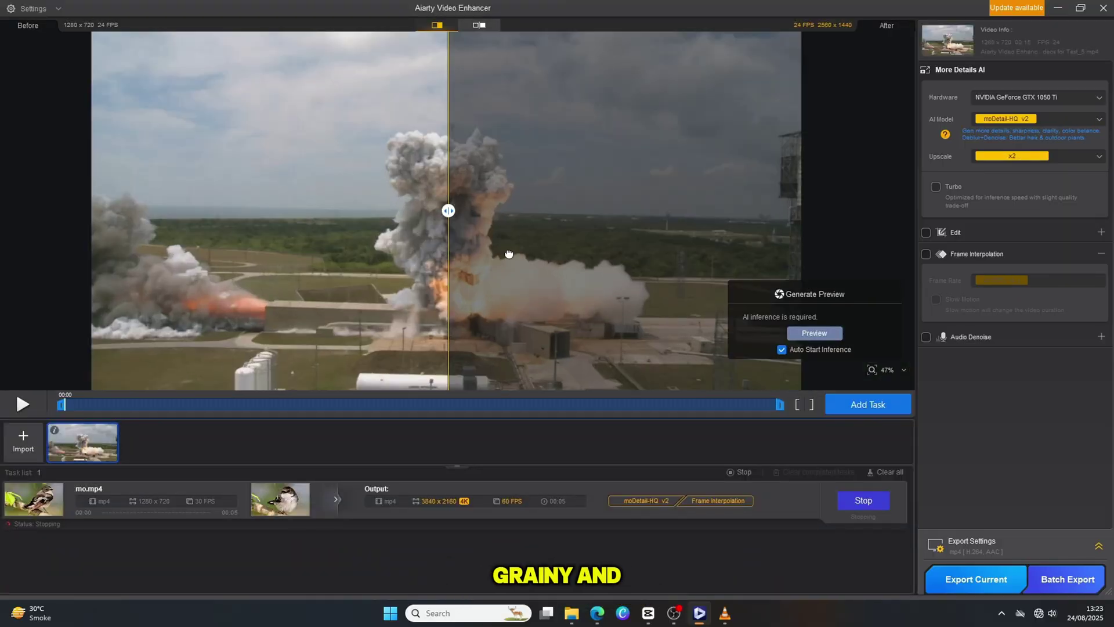
{"action": "left_click_drag", "start_coordinate": [509, 254], "coordinate": [504, 254]}
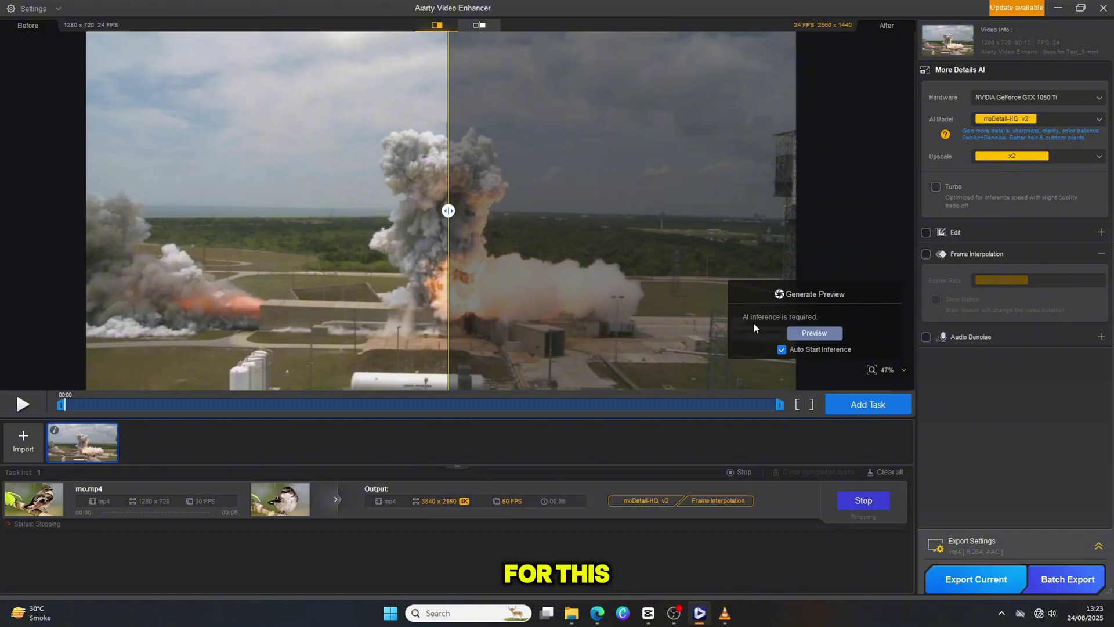
{"action": "left_click", "coordinate": [1048, 120]}
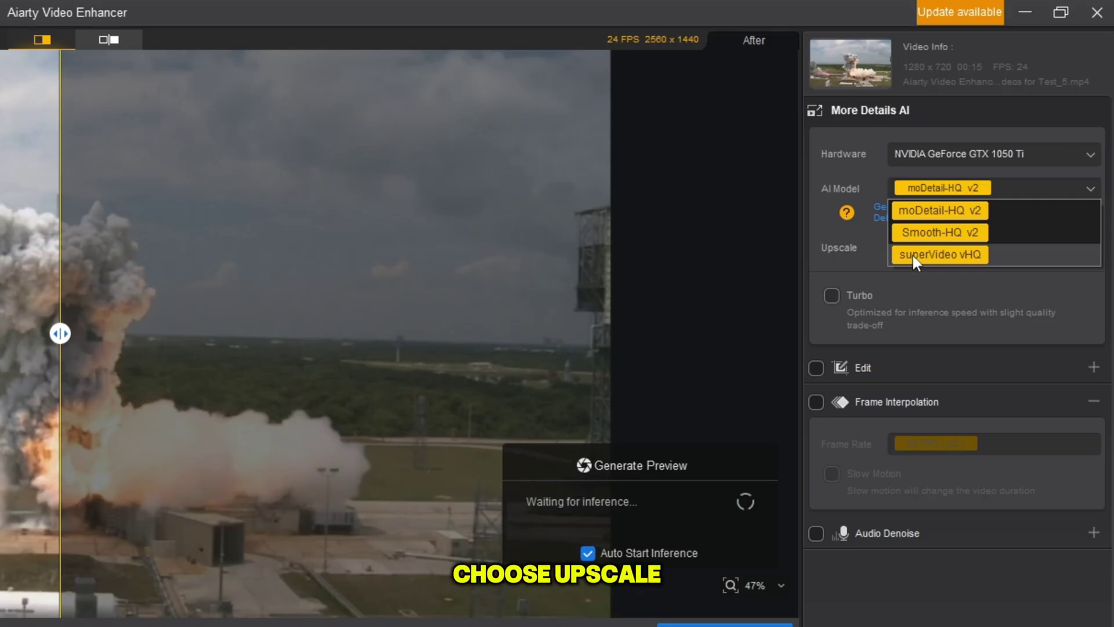
{"action": "left_click", "coordinate": [941, 219]}
{"action": "left_click", "coordinate": [996, 246]}
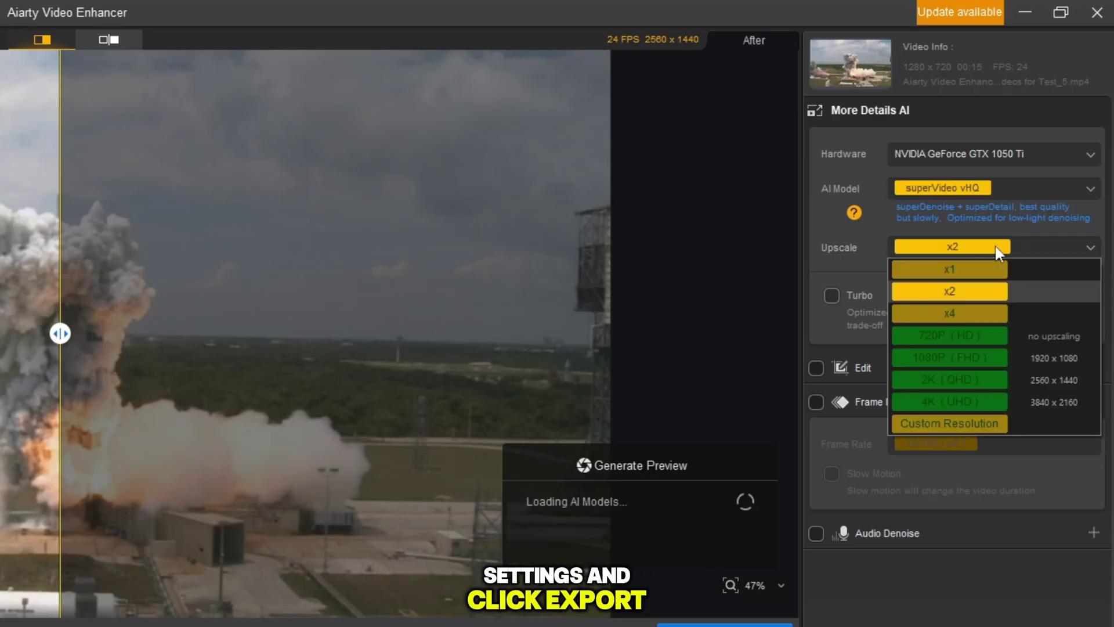
{"action": "left_click", "coordinate": [995, 244]}
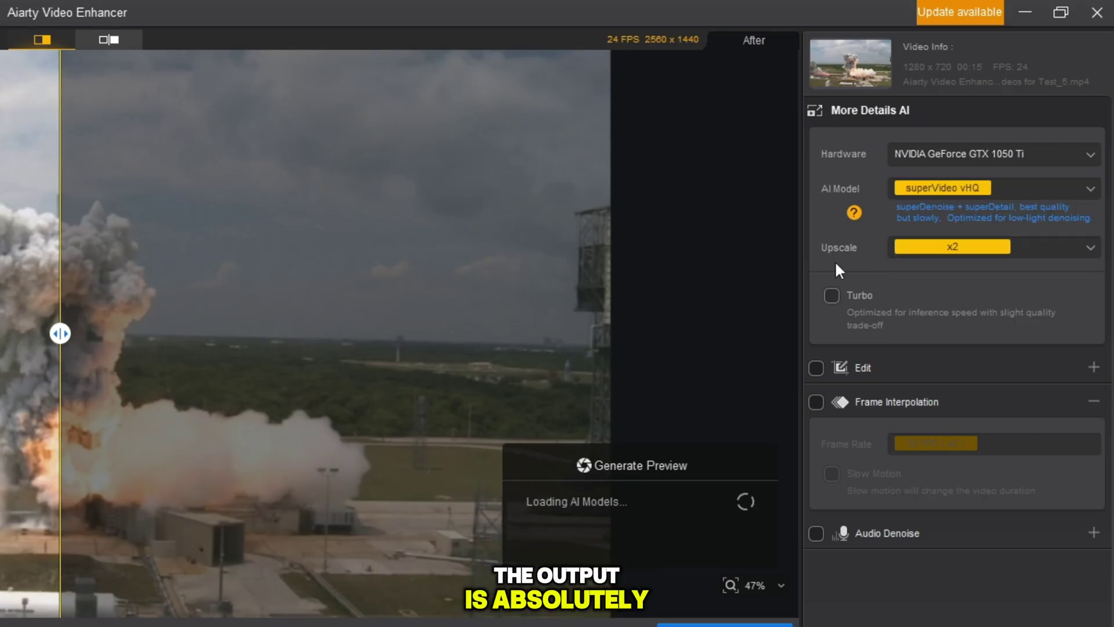
{"action": "left_click", "coordinate": [817, 402]}
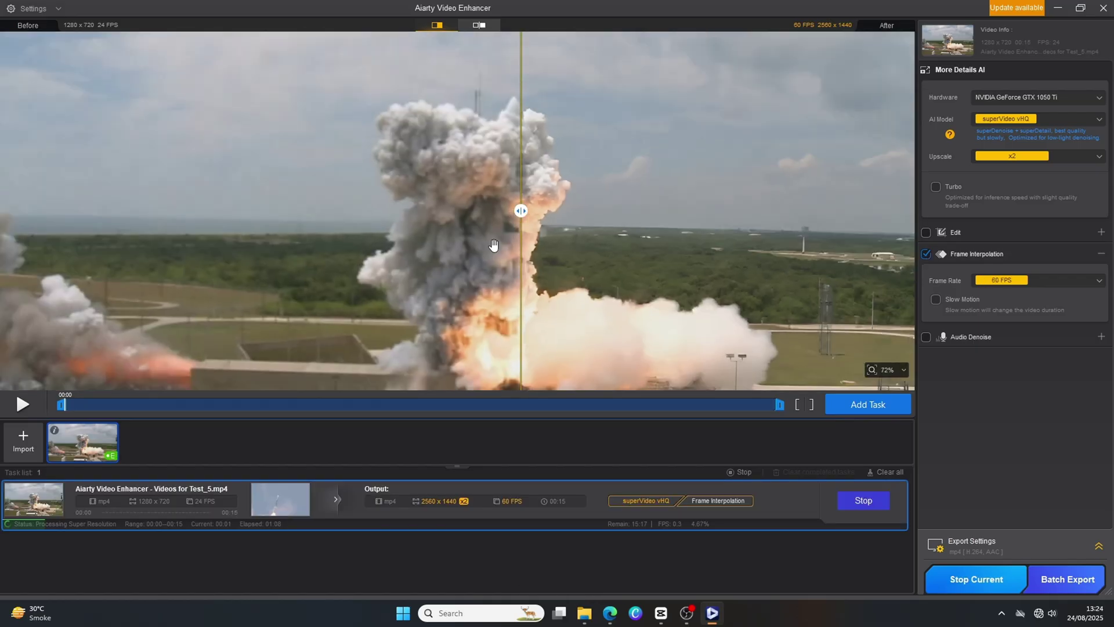
Review the original launch footage, then keep moDetail-HQ v2 for the forest-lake clip.
{"action": "left_click_drag", "start_coordinate": [520, 211], "coordinate": [319, 240]}
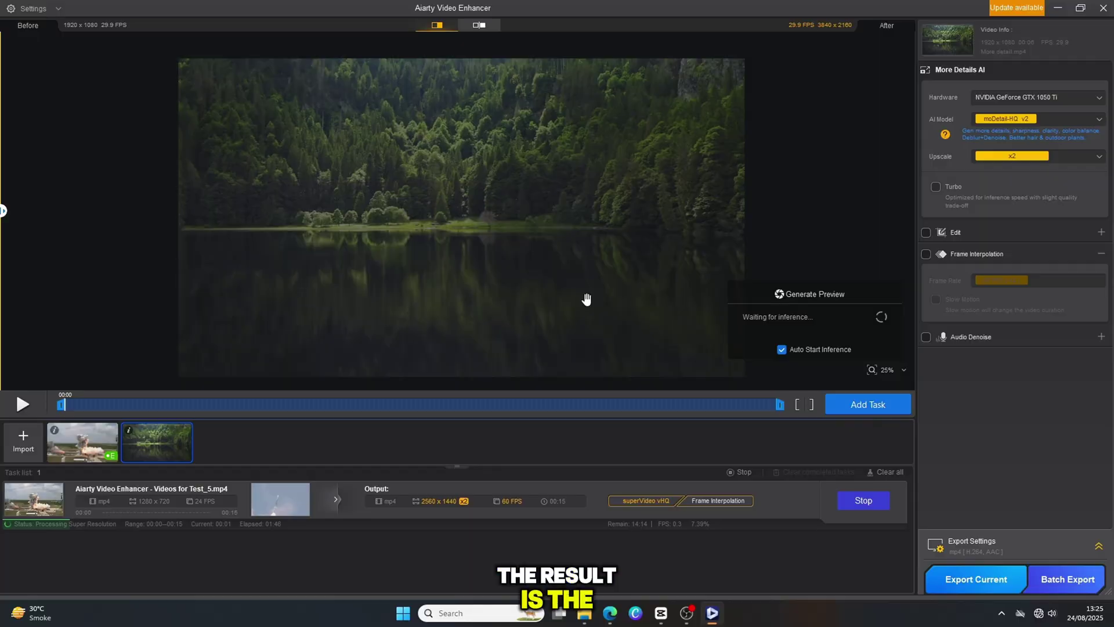
{"action": "left_click", "coordinate": [1038, 120]}
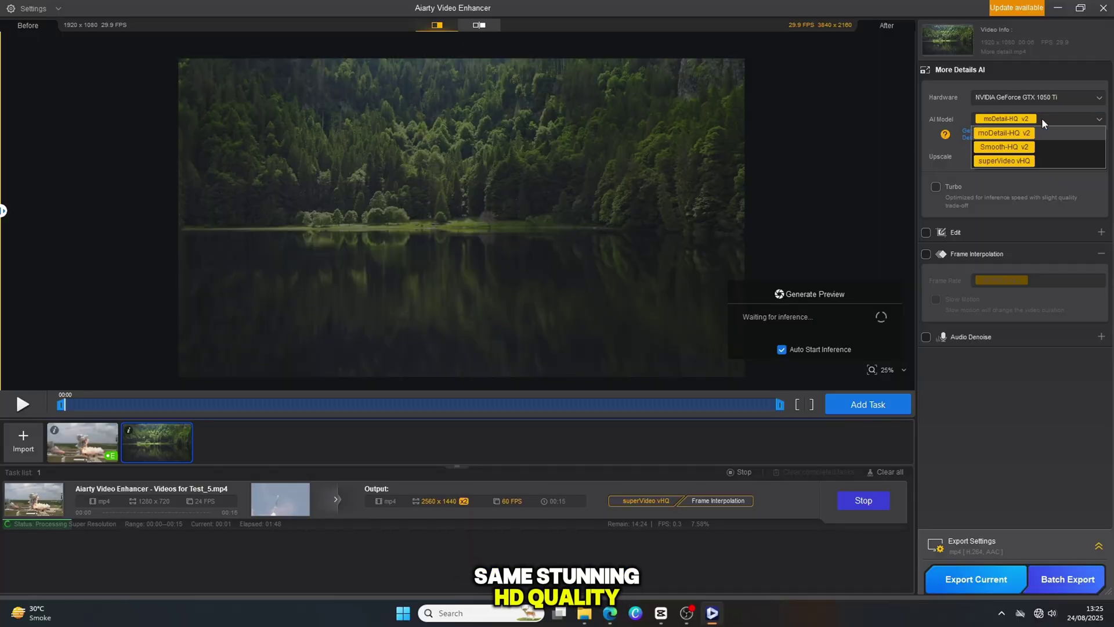
{"action": "left_click", "coordinate": [993, 136]}
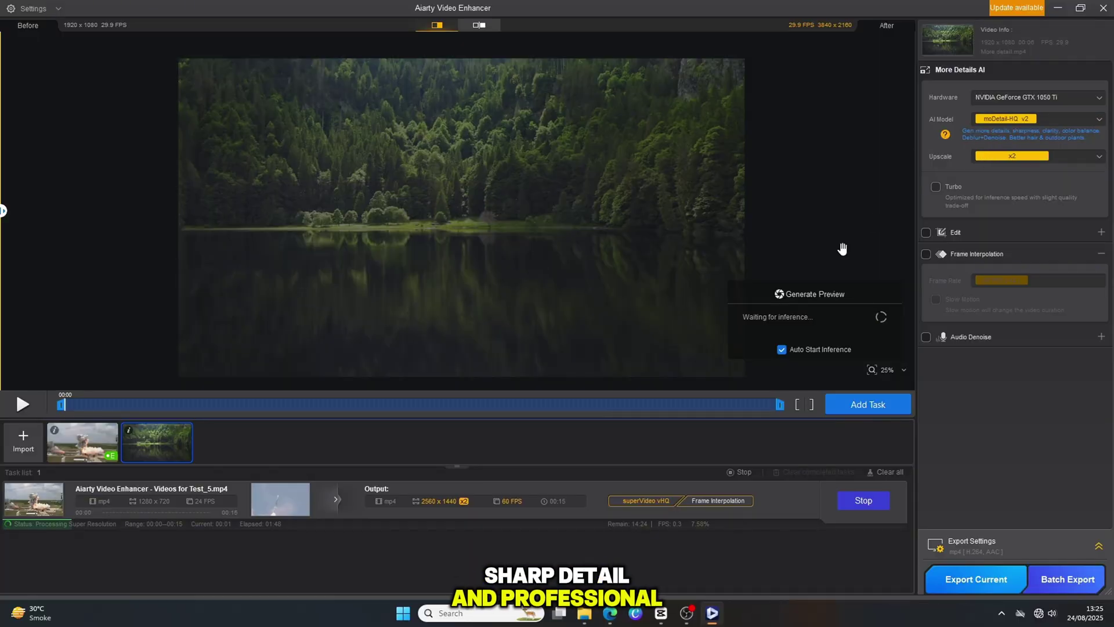